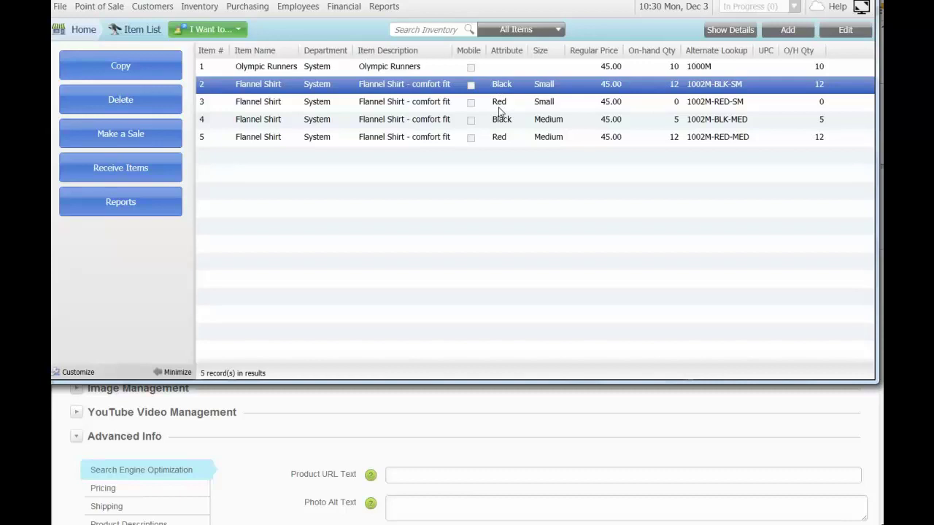
Open the black small Flannel Shirt item, review its style grid of sizes and attributes, and close the grid without saving.
{"action": "left_click", "coordinate": [845, 31]}
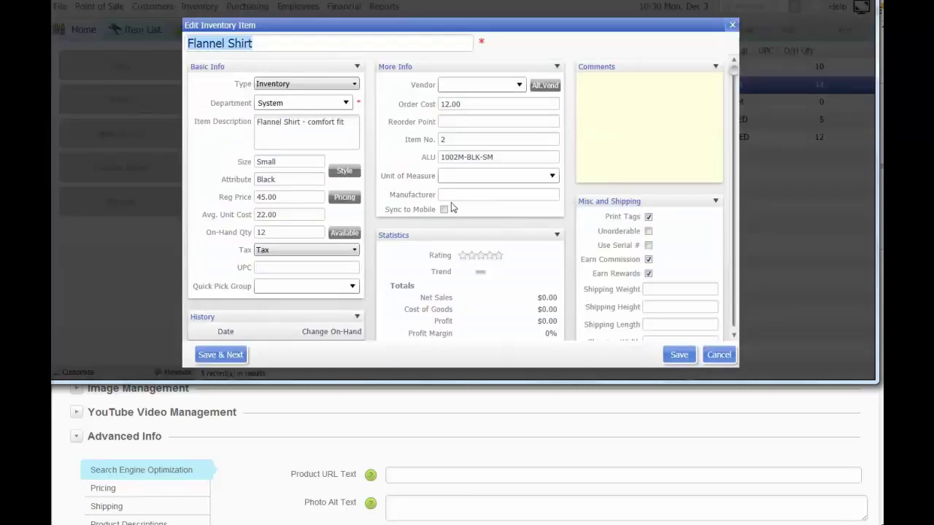
{"action": "left_click", "coordinate": [339, 175]}
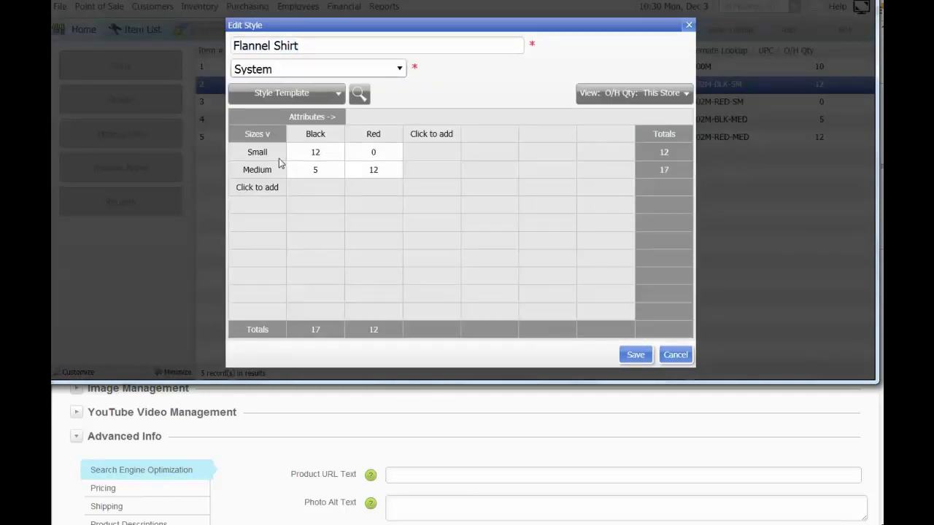
{"action": "left_click", "coordinate": [676, 354]}
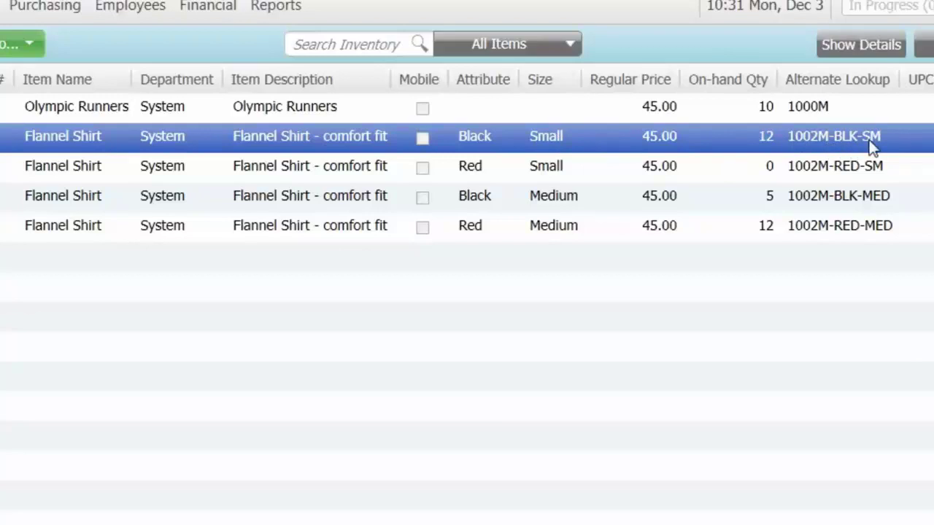
Compare the alternate lookup codes of the black small and red small Flannel Shirt items in the item list.
{"action": "left_click", "coordinate": [482, 171]}
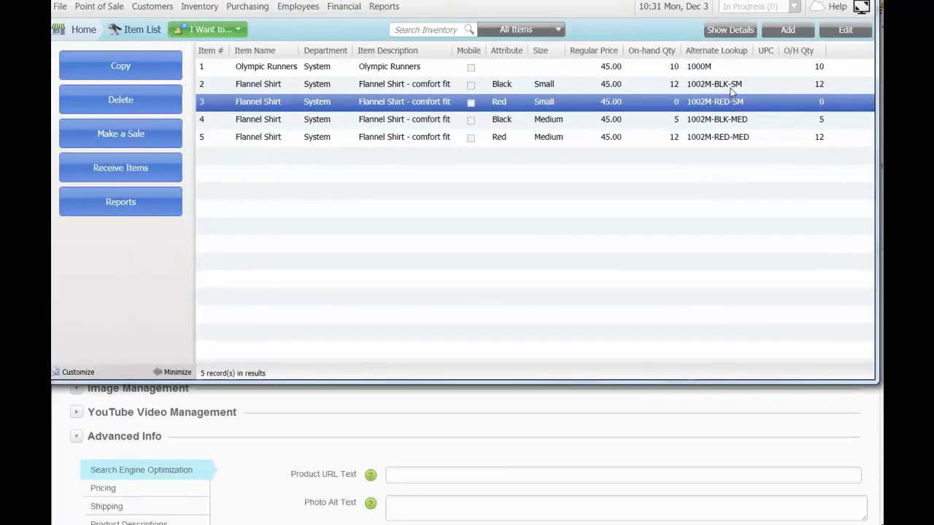
{"action": "left_click", "coordinate": [732, 89]}
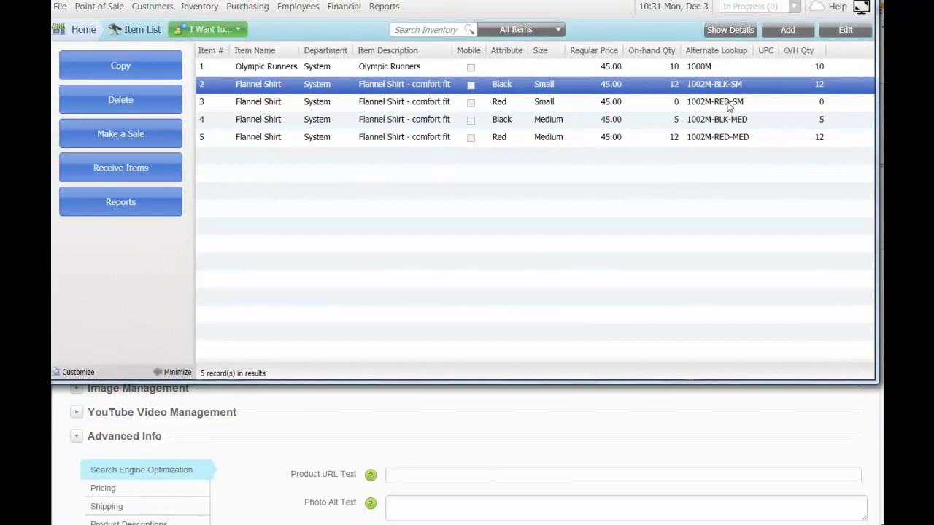
{"action": "left_click", "coordinate": [728, 106]}
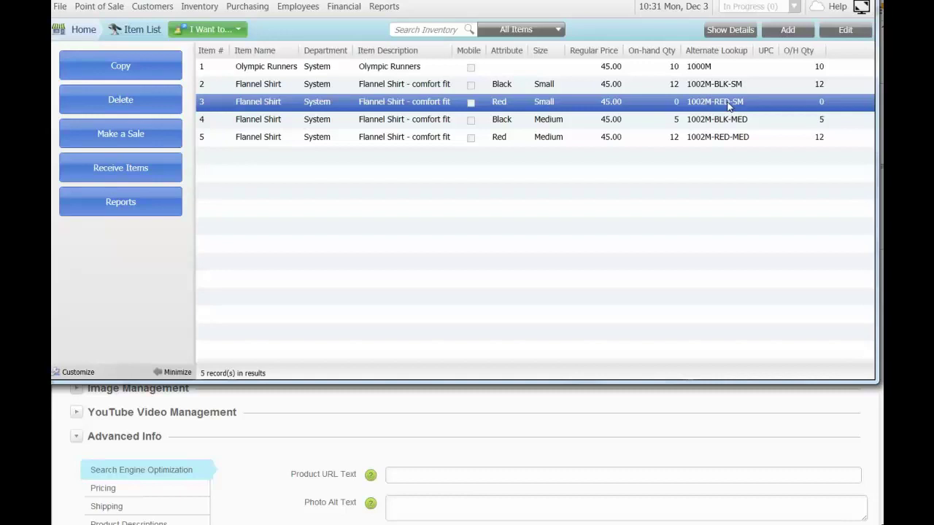
Switch to the web store admin page for the Flannel Shirt and review its name and assigned Color and Size options.
{"action": "left_click", "coordinate": [344, 430]}
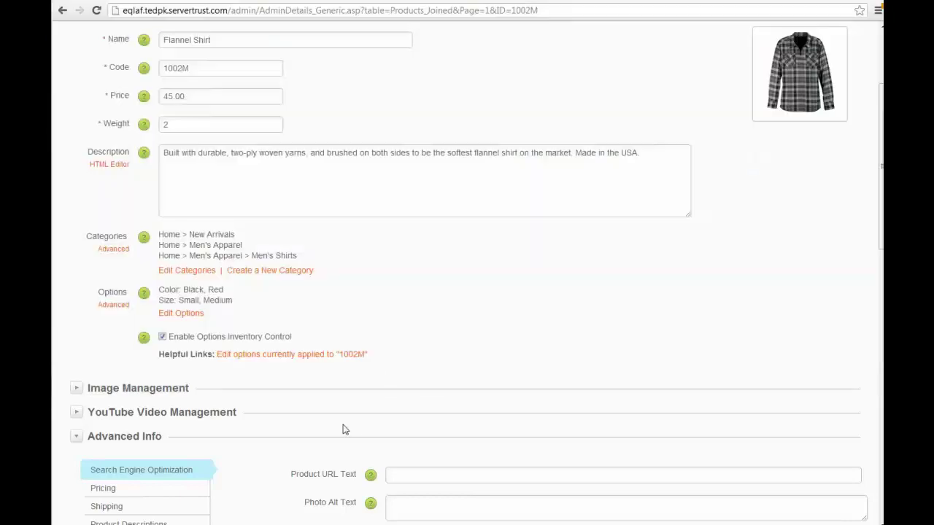
{"action": "scroll", "coordinate": [512, 266], "scroll_direction": "up", "scroll_amount": 3}
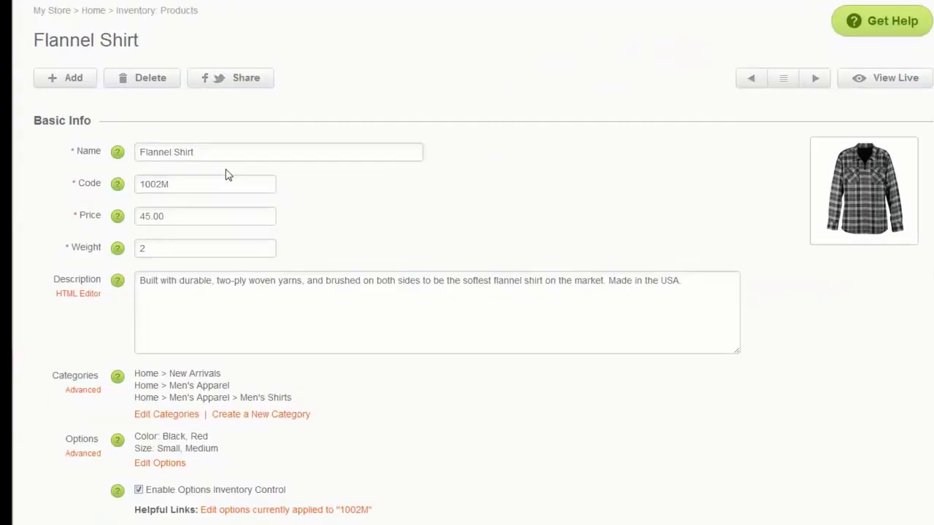
{"action": "left_click_drag", "start_coordinate": [216, 152], "coordinate": [29, 124]}
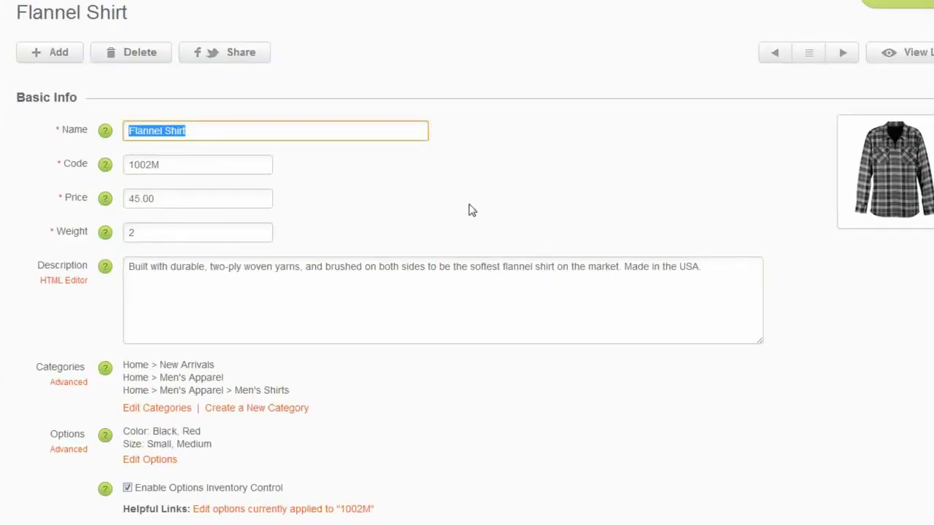
{"action": "scroll", "coordinate": [470, 207], "scroll_direction": "down", "scroll_amount": 3}
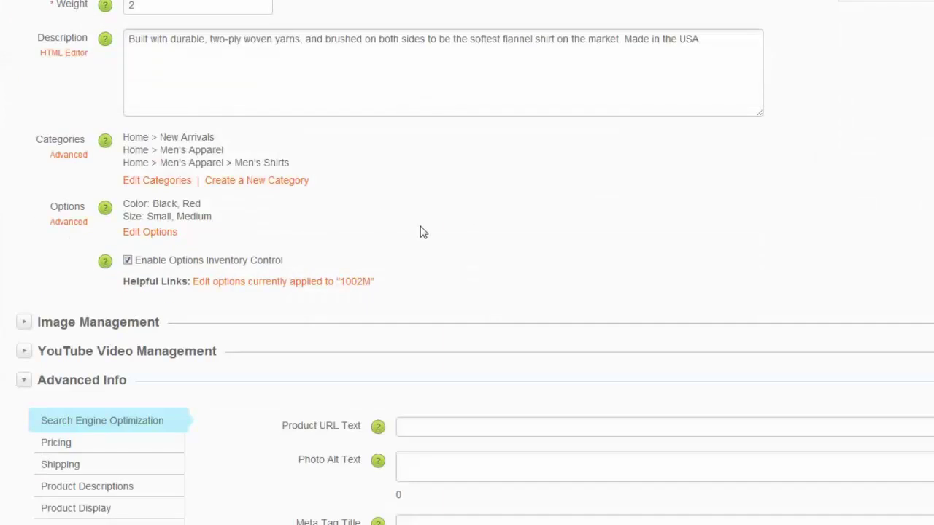
{"action": "scroll", "coordinate": [425, 231], "scroll_direction": "down", "scroll_amount": 1}
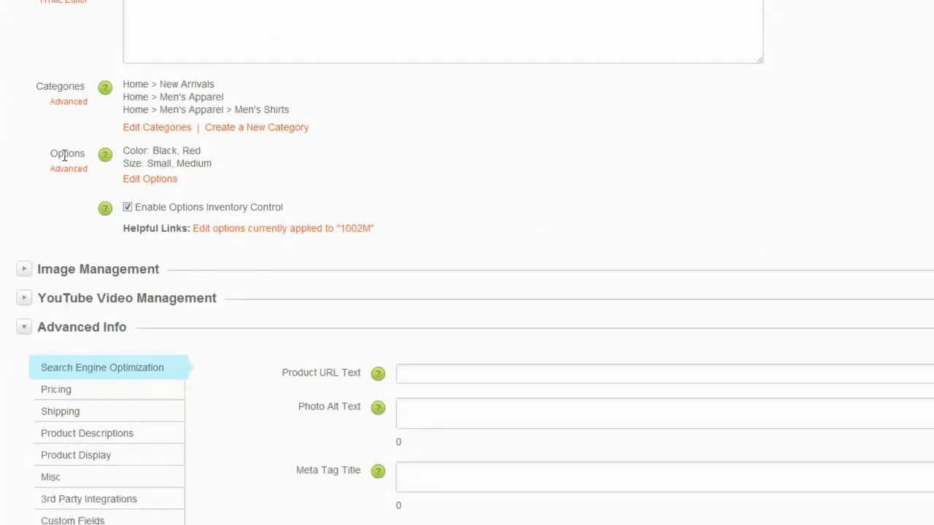
{"action": "left_click_drag", "start_coordinate": [51, 153], "coordinate": [202, 151]}
{"action": "left_click_drag", "start_coordinate": [147, 163], "coordinate": [214, 162]}
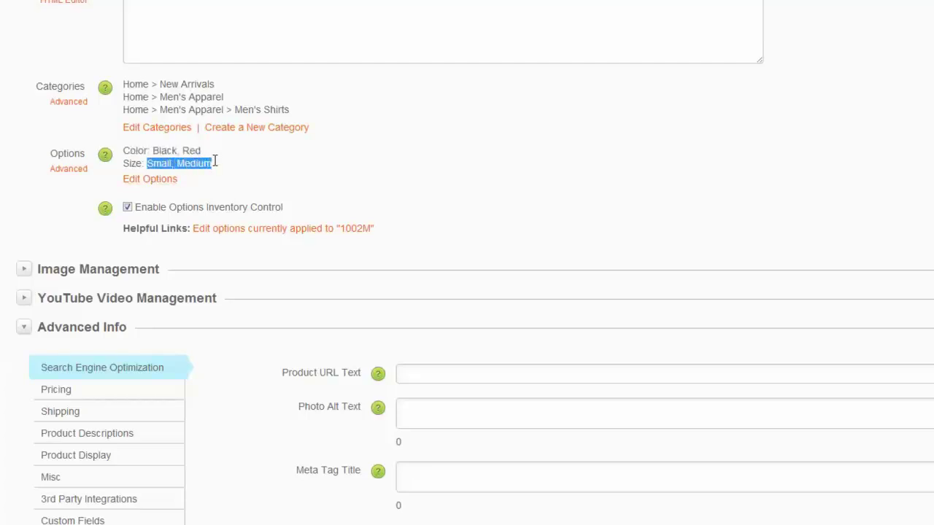
Open the product's option selection, review which Color and Size options are ticked, and close it without saving.
{"action": "left_click", "coordinate": [158, 180]}
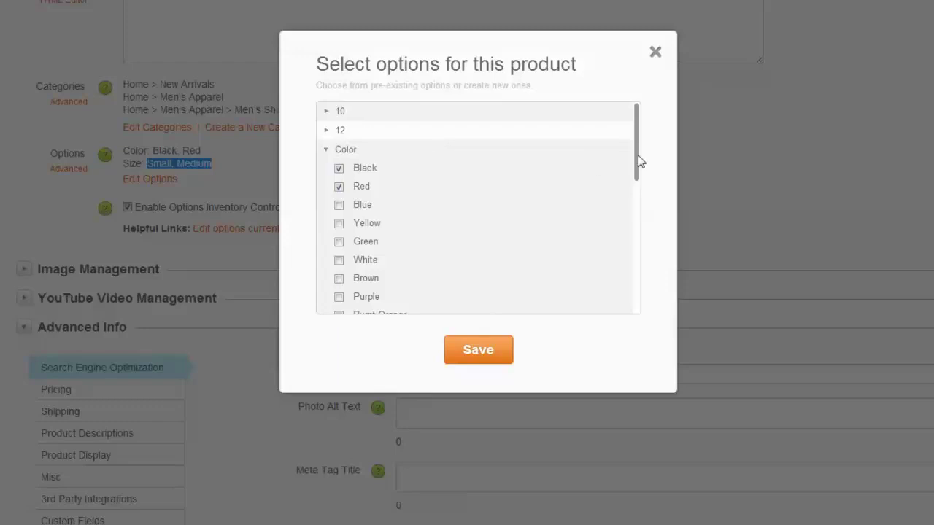
{"action": "left_click_drag", "start_coordinate": [638, 161], "coordinate": [630, 290]}
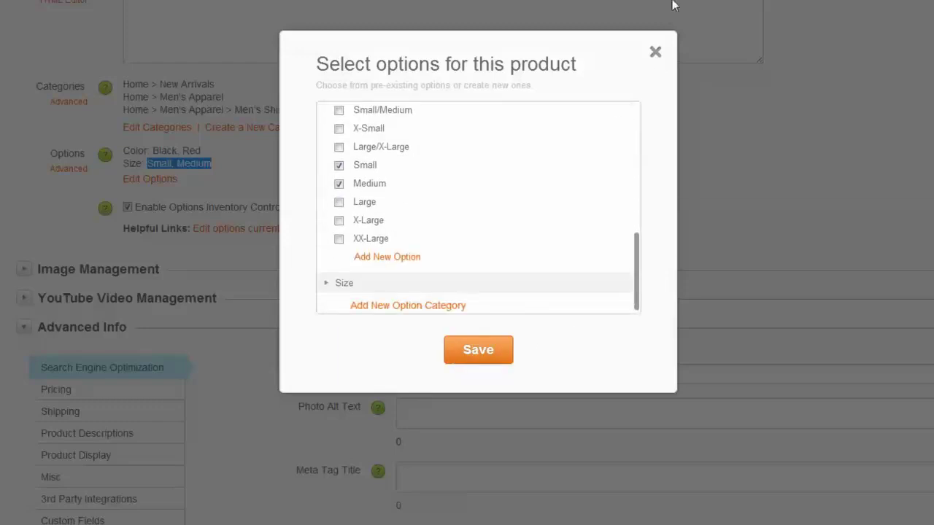
{"action": "left_click", "coordinate": [656, 53]}
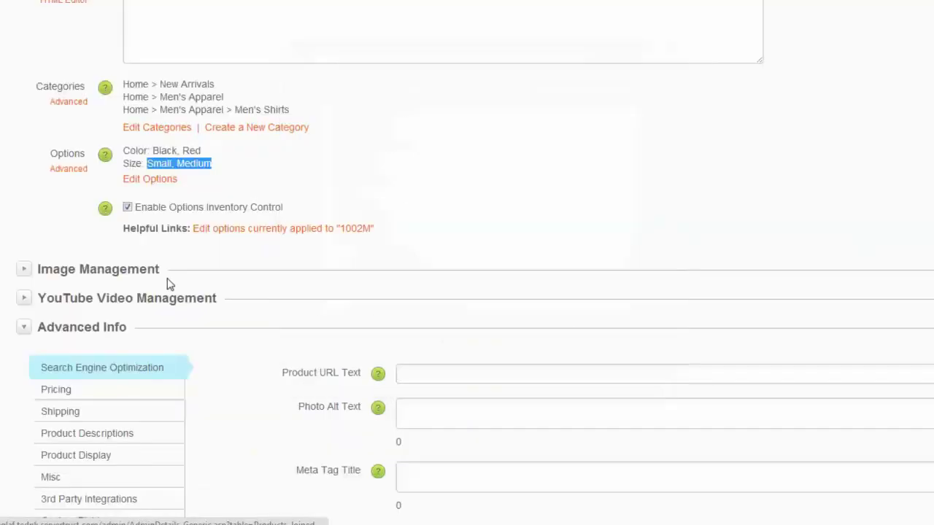
Make sure Enable Options Inventory Control is ticked for the product and go to its Options Inventory Control grid.
{"action": "left_click", "coordinate": [129, 207]}
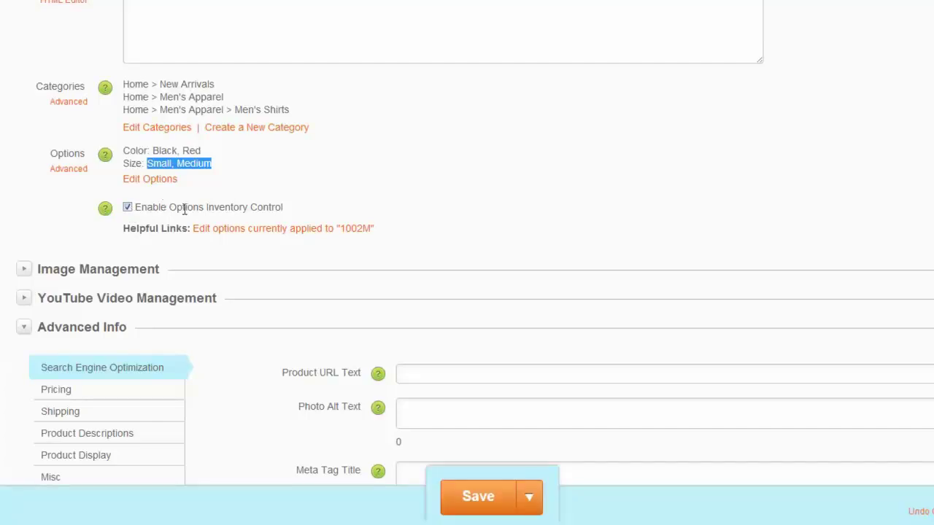
{"action": "left_click", "coordinate": [286, 207]}
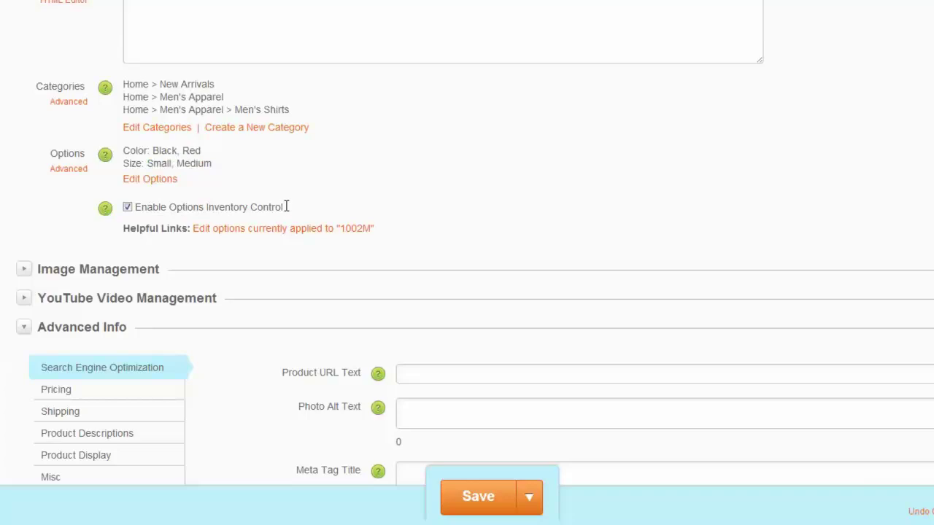
{"action": "scroll", "coordinate": [370, 189], "scroll_direction": "down", "scroll_amount": 4}
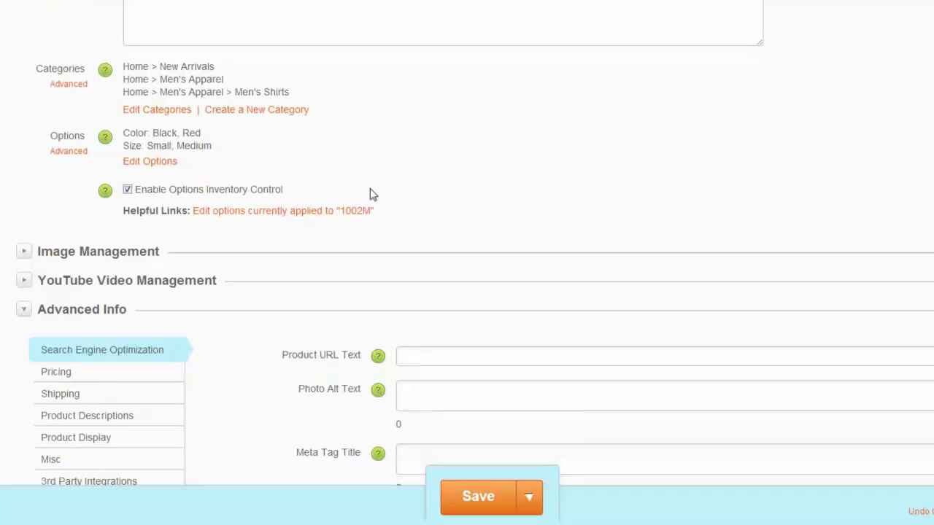
{"action": "scroll", "coordinate": [248, 163], "scroll_direction": "down", "scroll_amount": 4}
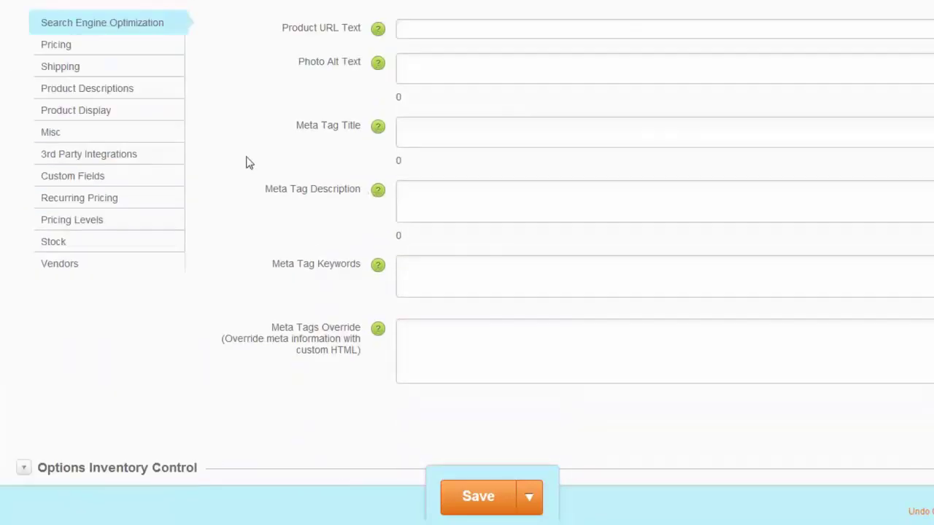
{"action": "scroll", "coordinate": [246, 162], "scroll_direction": "down", "scroll_amount": 4}
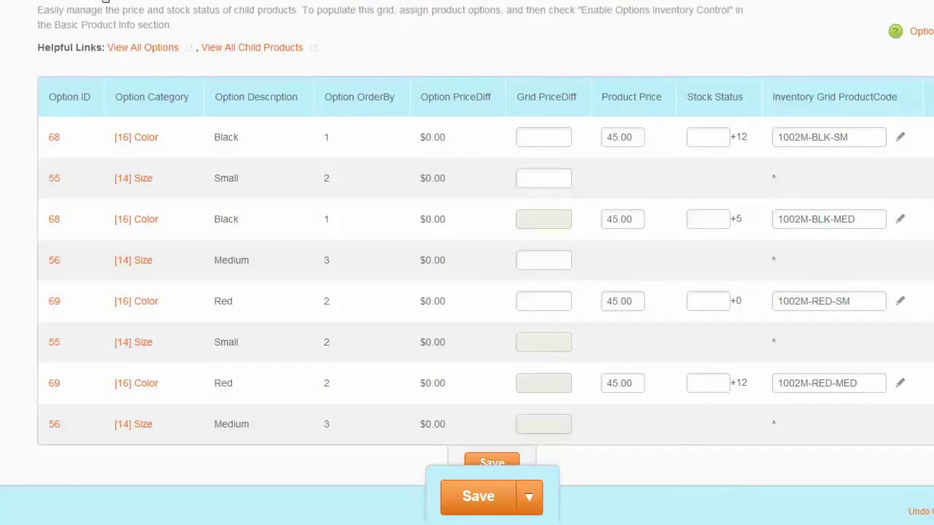
{"action": "scroll", "coordinate": [276, 50], "scroll_direction": "down", "scroll_amount": 1}
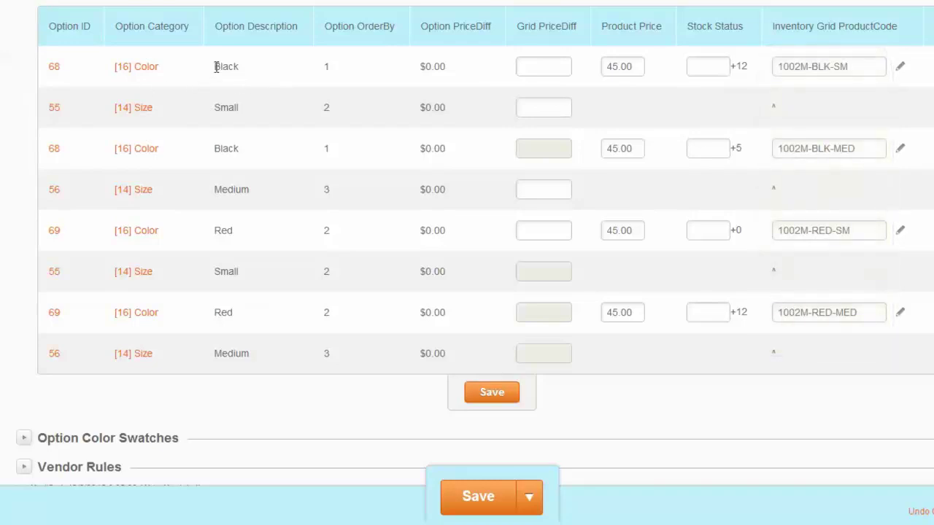
Examine the Options Inventory Control grid, matching the color and size rows to the product codes of the black and red variants.
{"action": "left_click_drag", "start_coordinate": [216, 66], "coordinate": [288, 66]}
{"action": "double_click", "coordinate": [216, 107]}
{"action": "left_click_drag", "start_coordinate": [854, 65], "coordinate": [765, 65]}
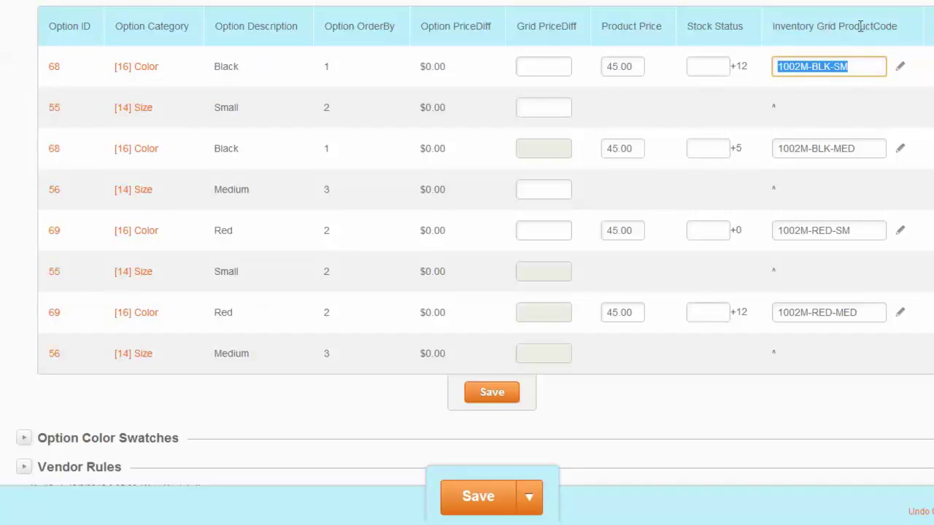
{"action": "left_click", "coordinate": [858, 149]}
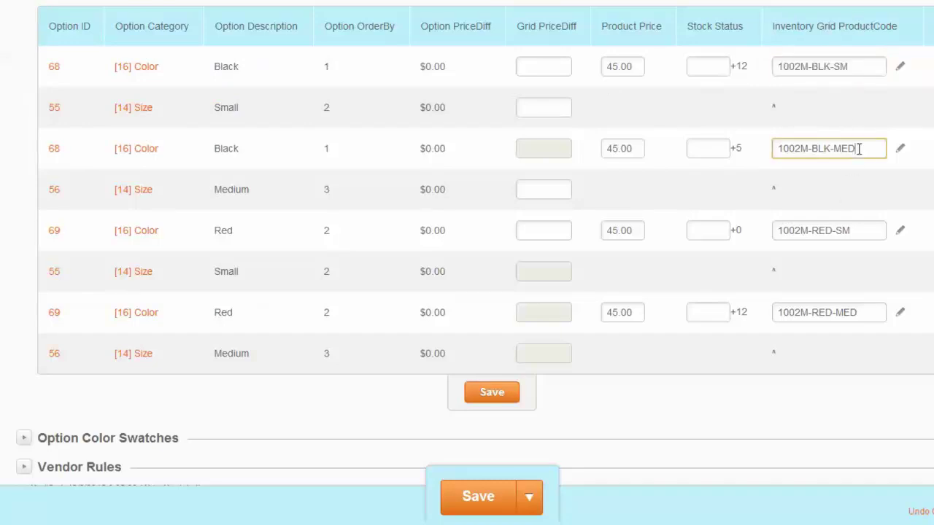
{"action": "left_click", "coordinate": [863, 67]}
{"action": "left_click", "coordinate": [857, 230]}
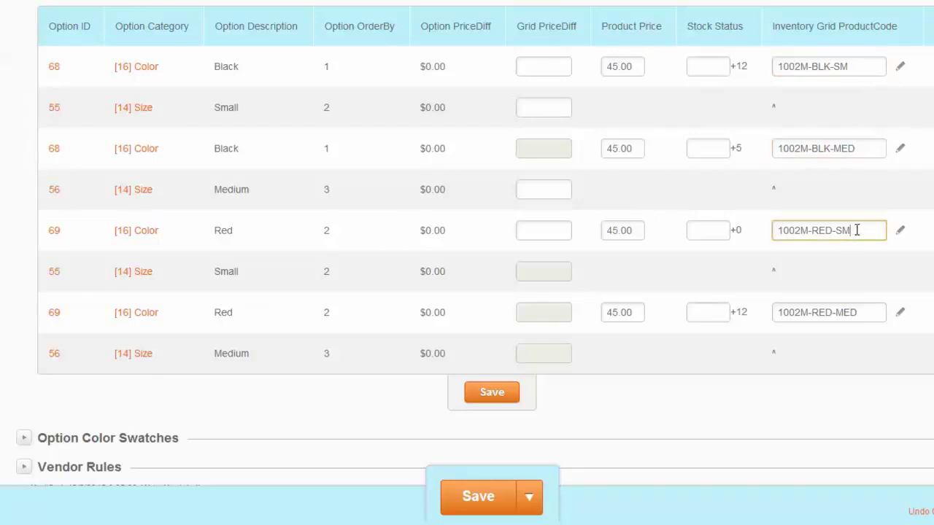
{"action": "left_click", "coordinate": [863, 69]}
{"action": "left_click_drag", "start_coordinate": [863, 69], "coordinate": [744, 66]}
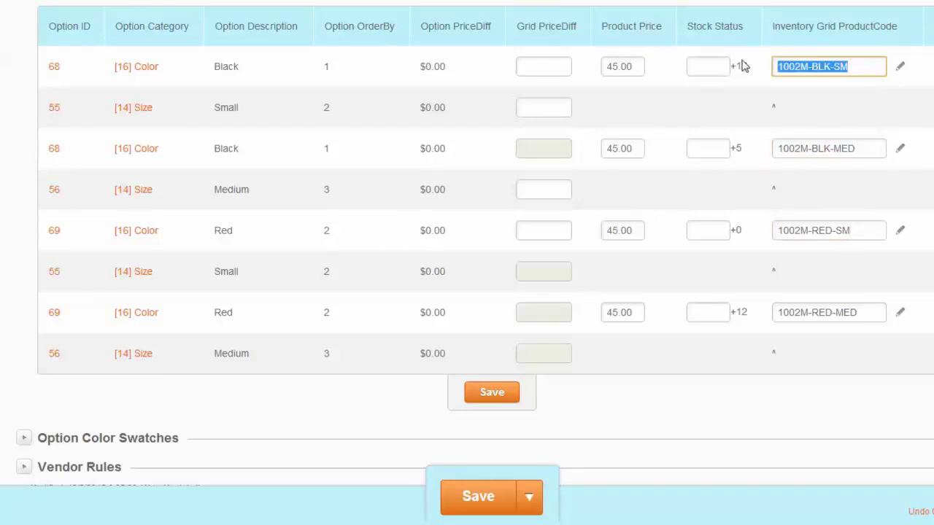
Enter 1002M-BLK-SM as the inventory grid product code of the black small variant.
{"action": "left_click", "coordinate": [874, 70]}
{"action": "key", "text": "BackSpace"}
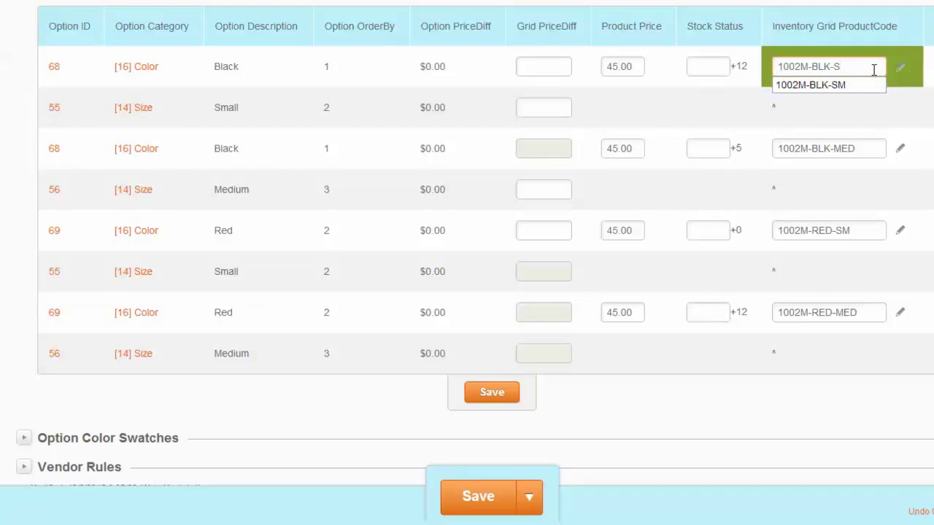
{"action": "type", "text": "M"}
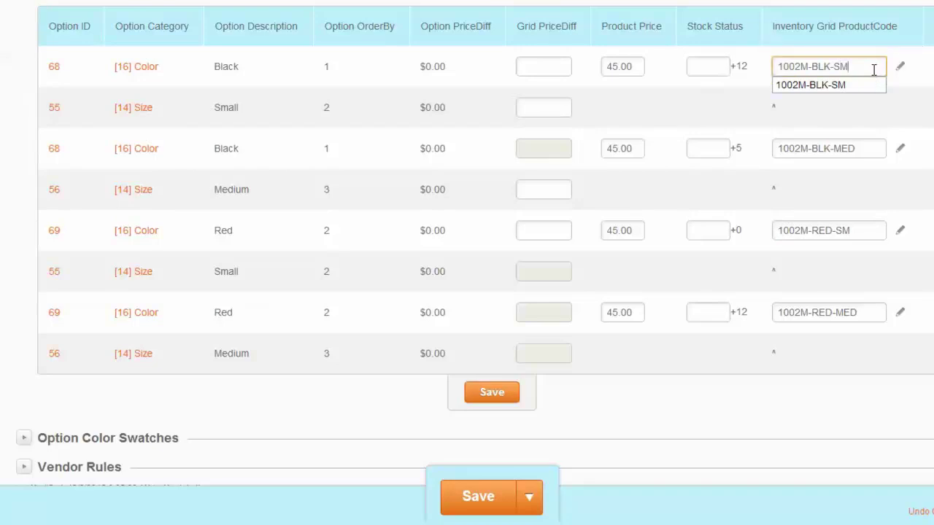
{"action": "left_click", "coordinate": [862, 151]}
{"action": "left_click_drag", "start_coordinate": [863, 66], "coordinate": [735, 48]}
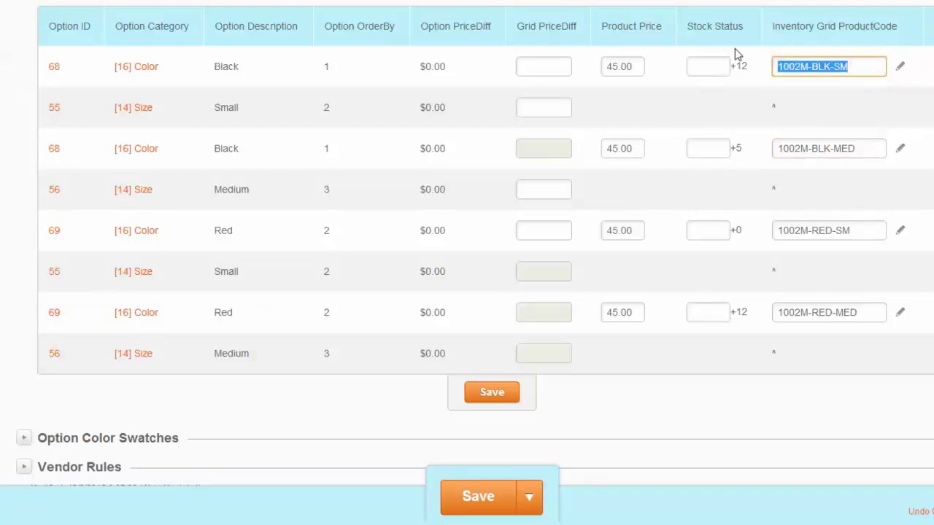
Compare the black medium shirt's alternate lookup code in the point-of-sale item list with its product code in the web store's inventory grid.
{"action": "left_click", "coordinate": [438, 524]}
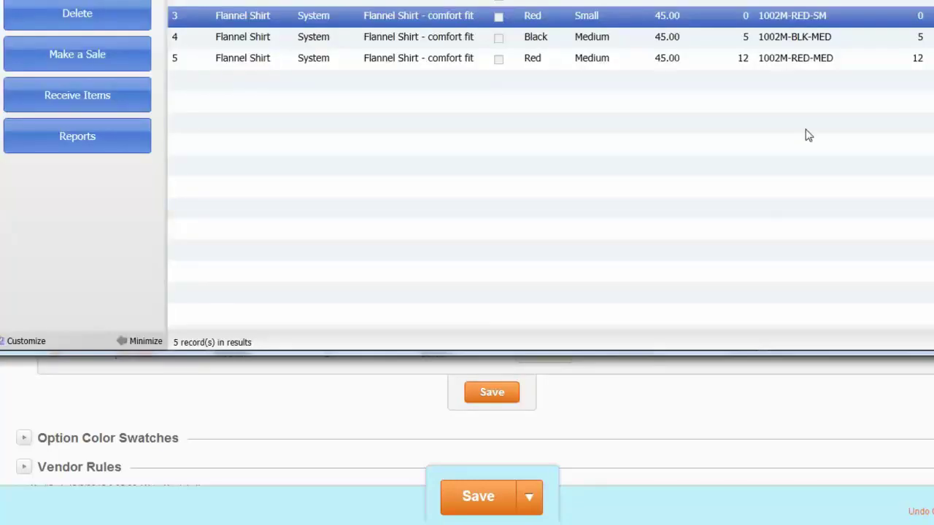
{"action": "left_click", "coordinate": [834, 38]}
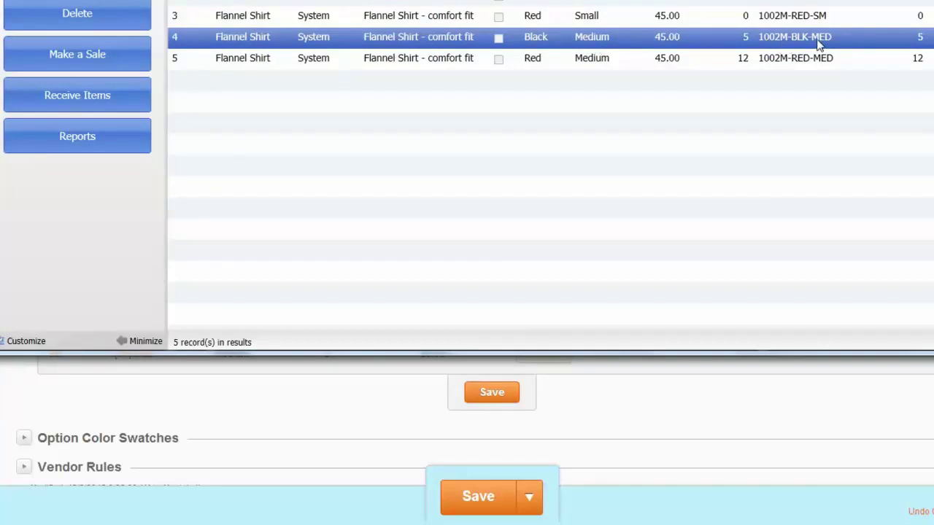
{"action": "left_click", "coordinate": [681, 418]}
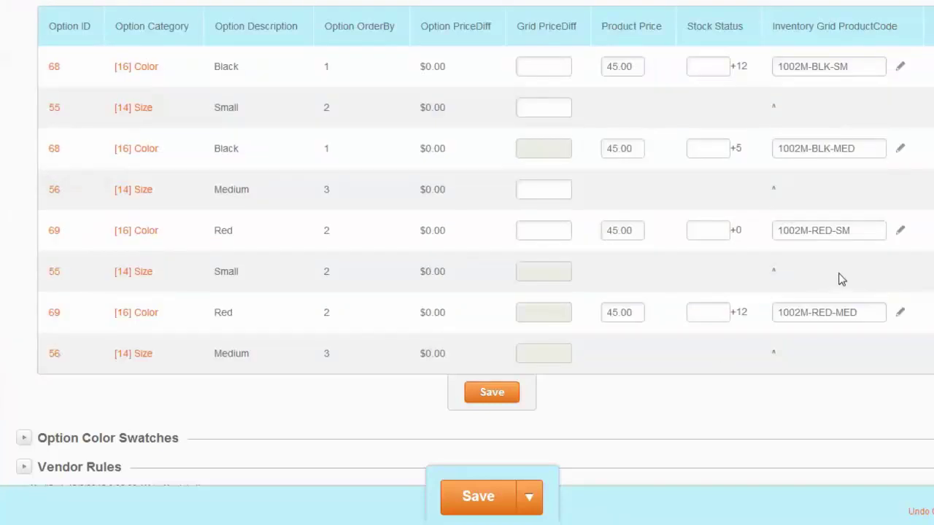
{"action": "left_click_drag", "start_coordinate": [871, 150], "coordinate": [669, 134]}
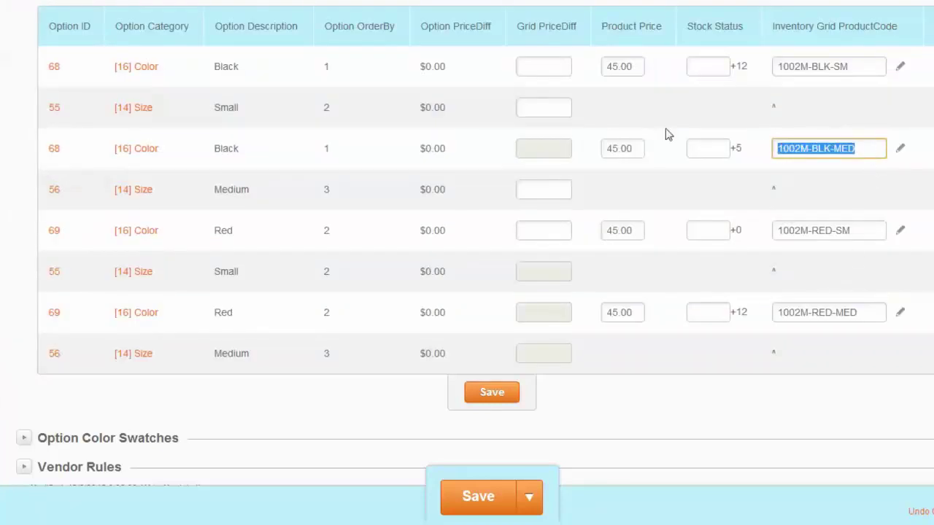
{"action": "scroll", "coordinate": [180, 71], "scroll_direction": "up", "scroll_amount": 2}
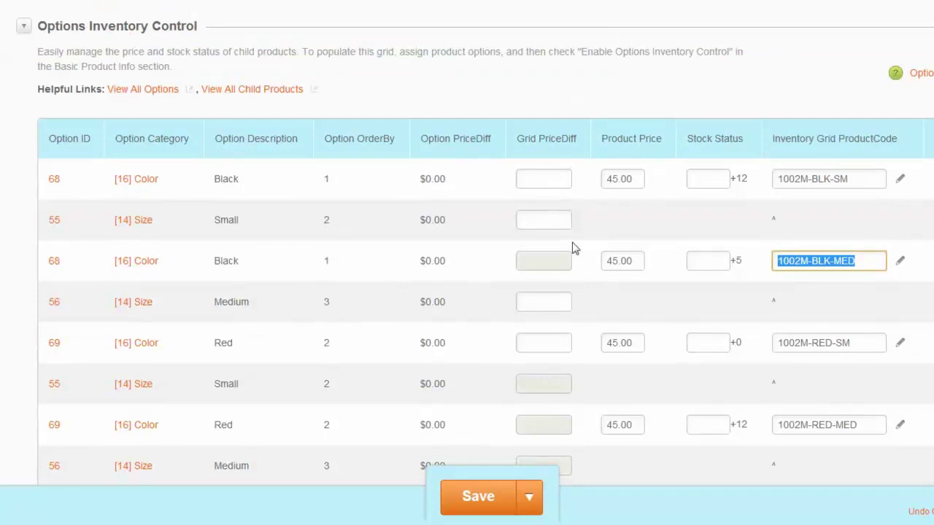
{"action": "key", "text": "alt+Tab"}
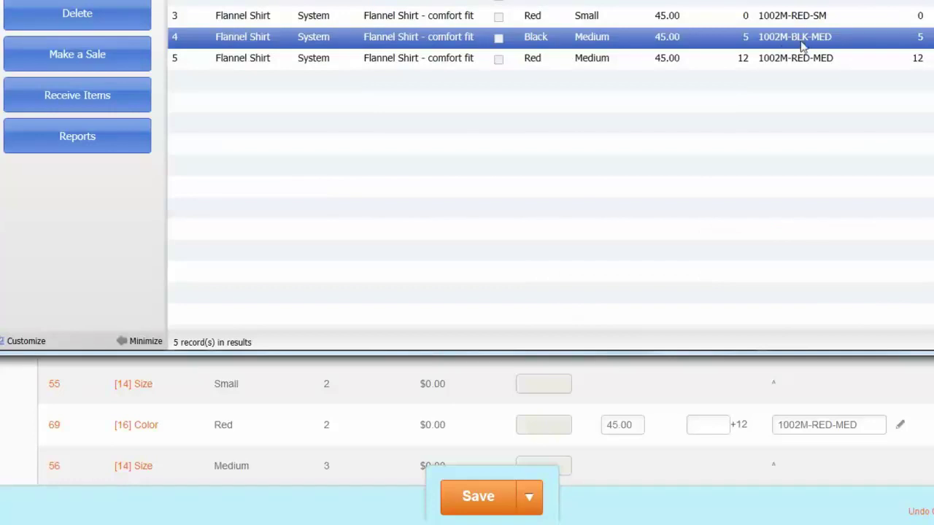
{"action": "left_click", "coordinate": [634, 350]}
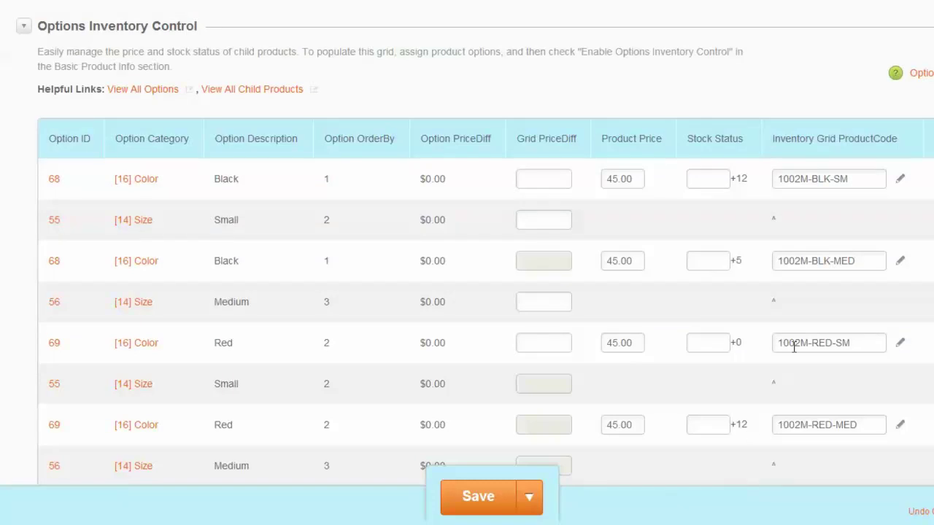
Highlight the black medium variant's grid product code and check in T-HUB's QuickBooks Company File settings that website SKUs match ALU in POS.
{"action": "left_click_drag", "start_coordinate": [866, 264], "coordinate": [737, 261]}
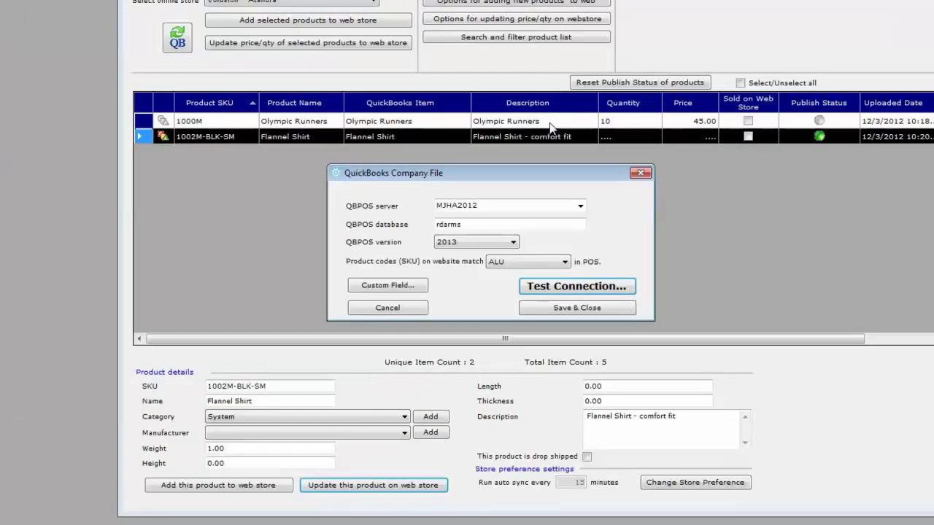
{"action": "left_click_drag", "start_coordinate": [493, 175], "coordinate": [492, 120]}
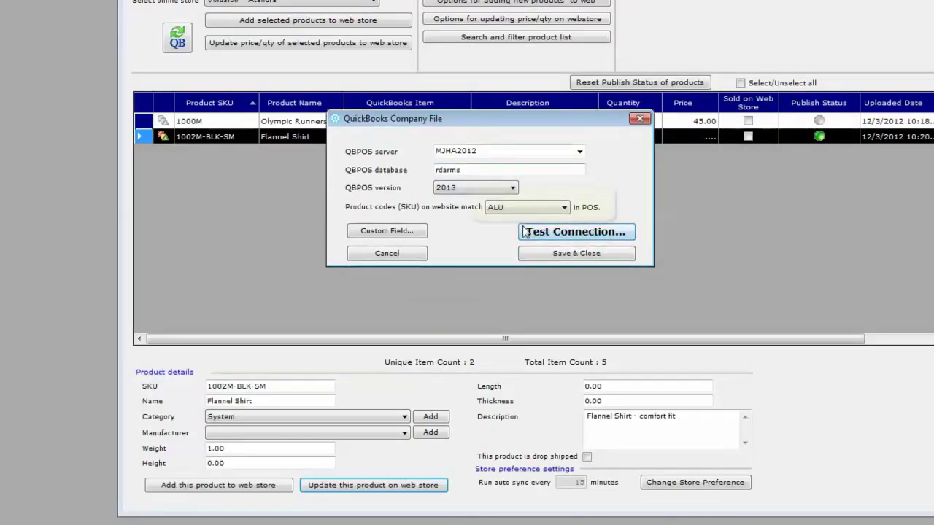
{"action": "left_click", "coordinate": [553, 210]}
{"action": "left_click", "coordinate": [553, 210]}
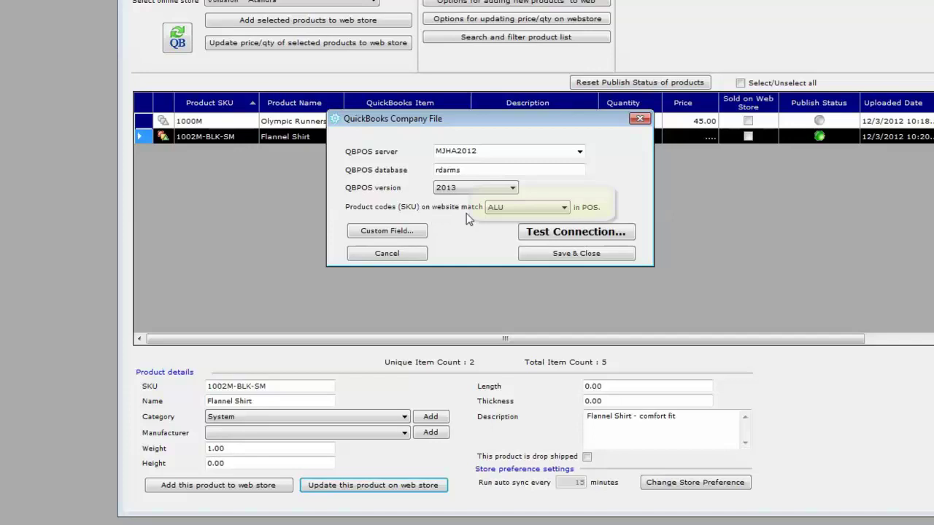
{"action": "left_click", "coordinate": [508, 209]}
{"action": "left_click", "coordinate": [508, 208]}
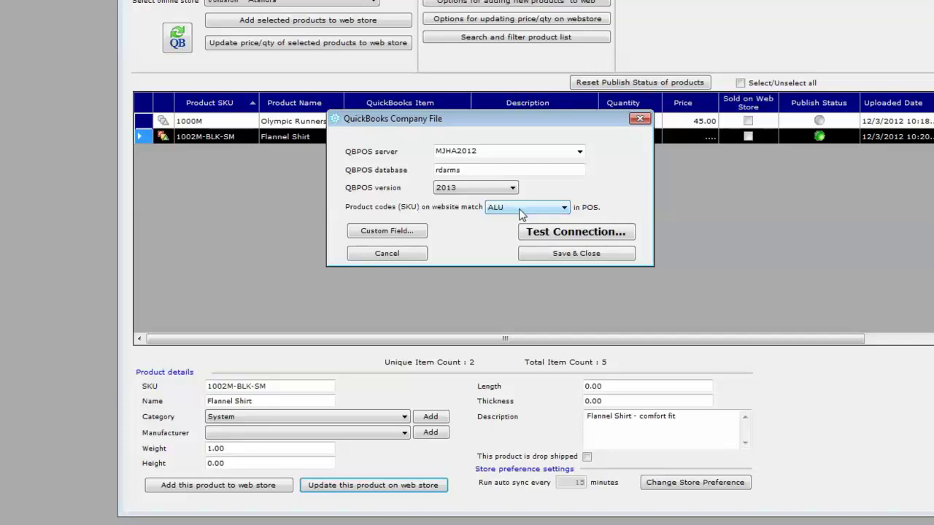
{"action": "left_click", "coordinate": [494, 213]}
Switch back to the web store and review the stock status and product code of the black and red variants in the inventory grid.
{"action": "left_click", "coordinate": [444, 511]}
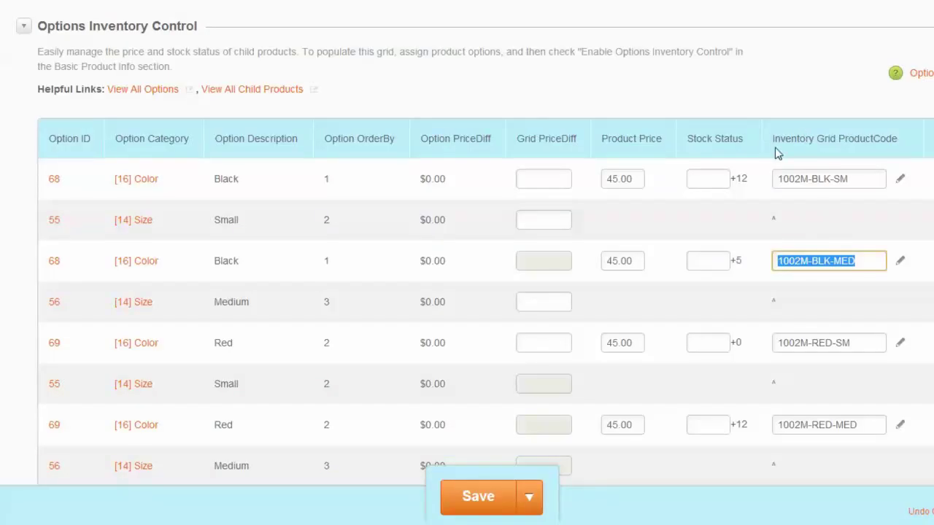
{"action": "left_click", "coordinate": [865, 262]}
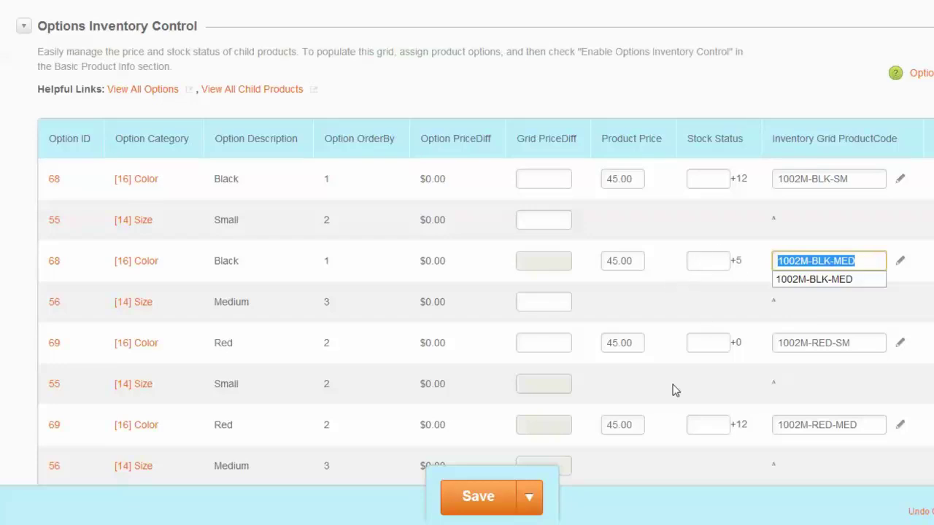
{"action": "left_click", "coordinate": [707, 262]}
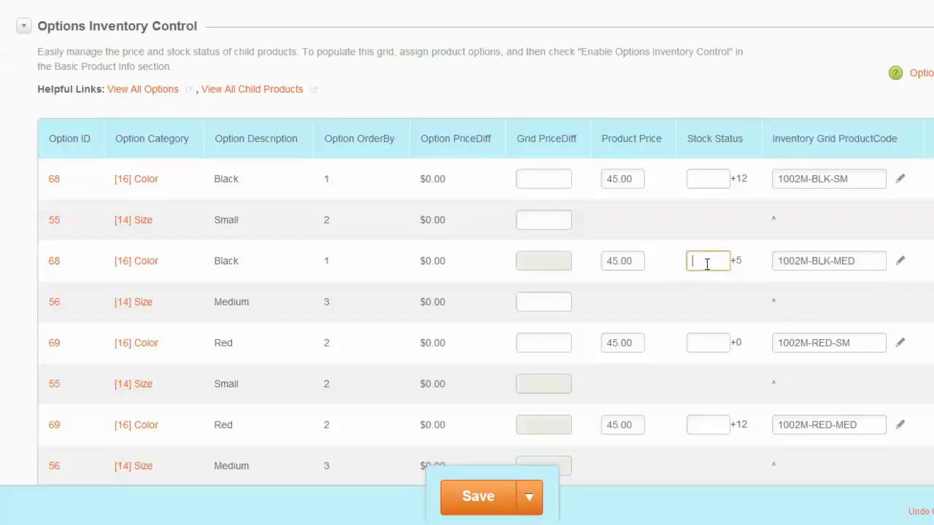
{"action": "left_click", "coordinate": [704, 345]}
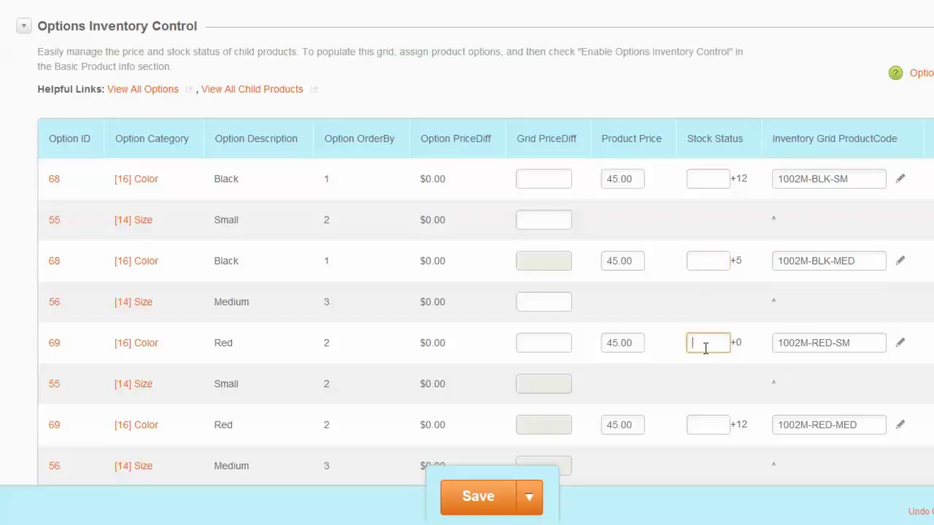
{"action": "left_click", "coordinate": [707, 428]}
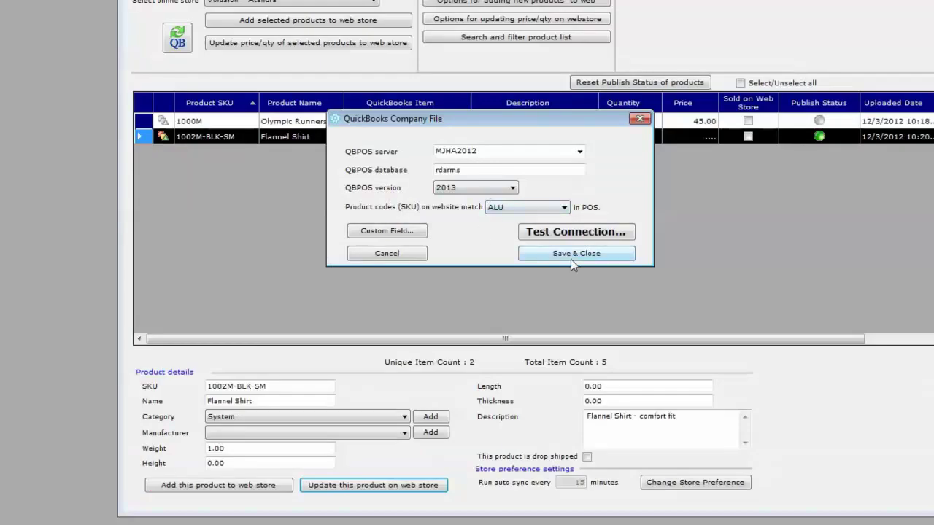
Save T-HUB's company file settings with ALU matching and set online inventory stock to update from On Hand Quantity in QuickBooks.
{"action": "left_click", "coordinate": [570, 257]}
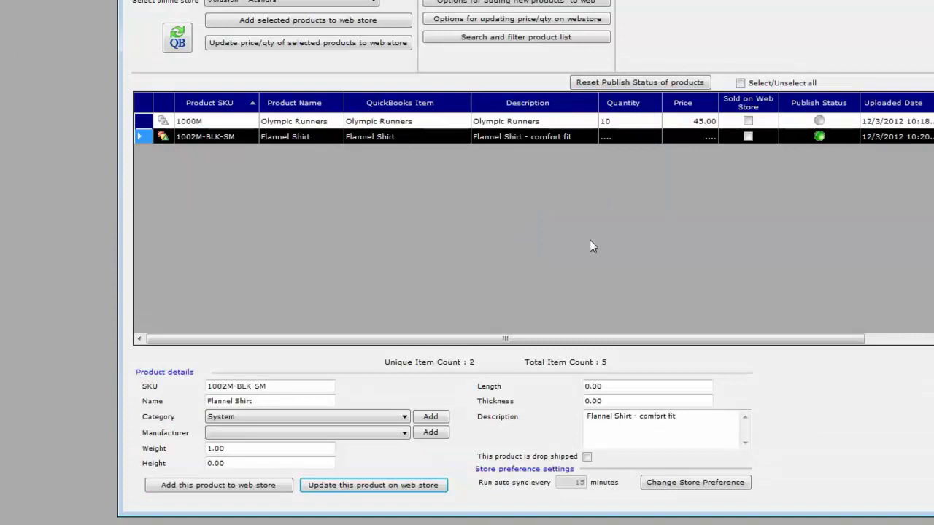
{"action": "left_click", "coordinate": [522, 27]}
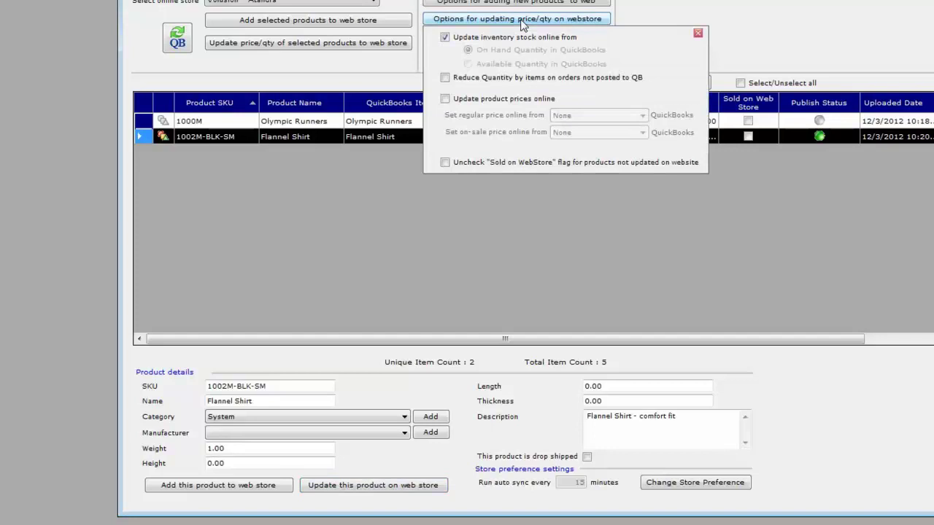
{"action": "left_click", "coordinate": [479, 42]}
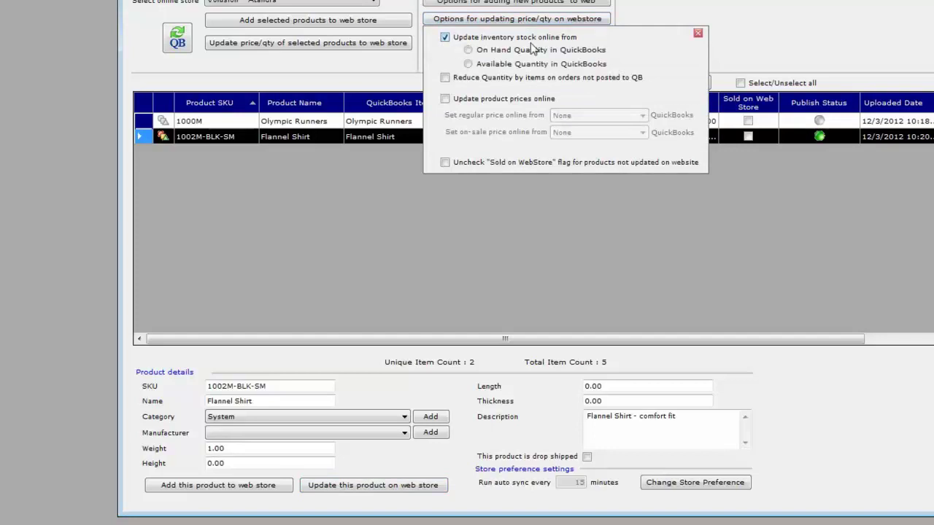
{"action": "left_click", "coordinate": [480, 57]}
{"action": "left_click", "coordinate": [698, 33]}
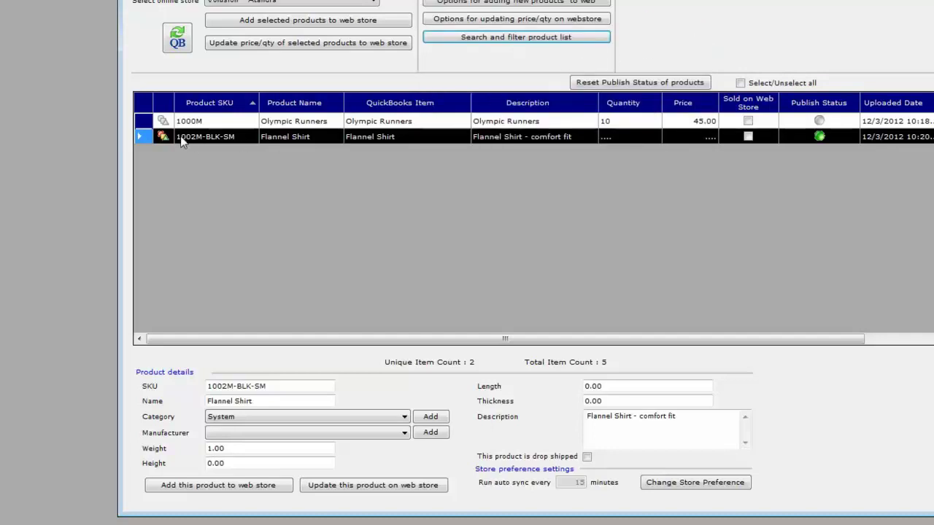
Examine the SKU, color, size and quantity in stock of each Flannel Shirt variant in its product options, leaving them unedited.
{"action": "left_click", "coordinate": [229, 138]}
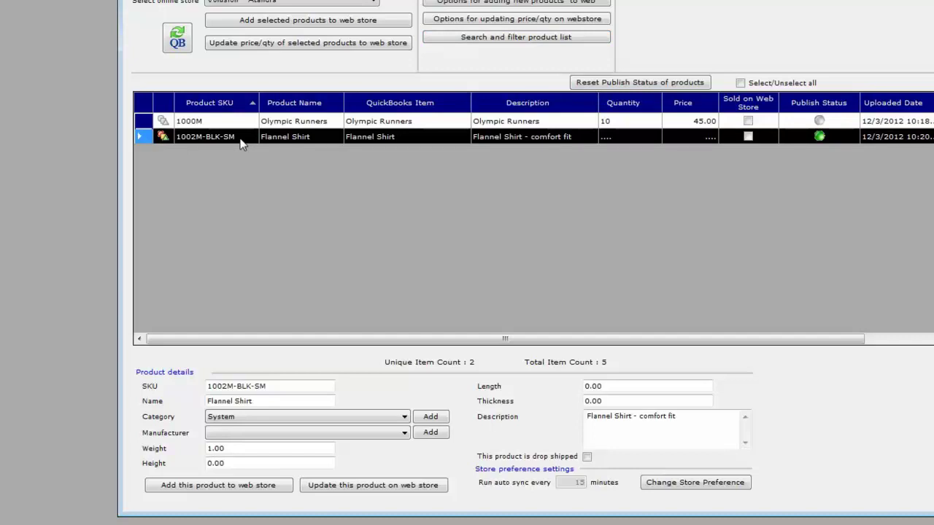
{"action": "left_click", "coordinate": [165, 136]}
{"action": "left_click", "coordinate": [405, 133]}
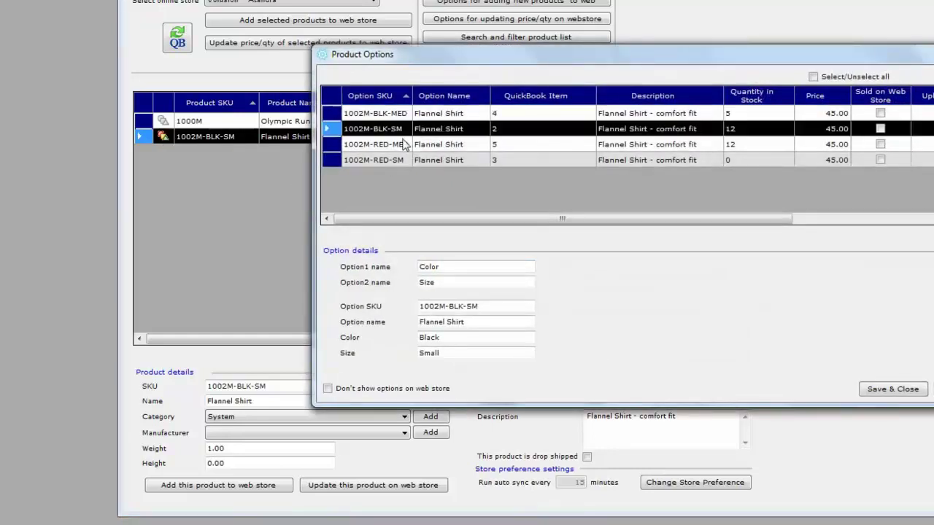
{"action": "left_click", "coordinate": [403, 144]}
{"action": "left_click", "coordinate": [403, 160]}
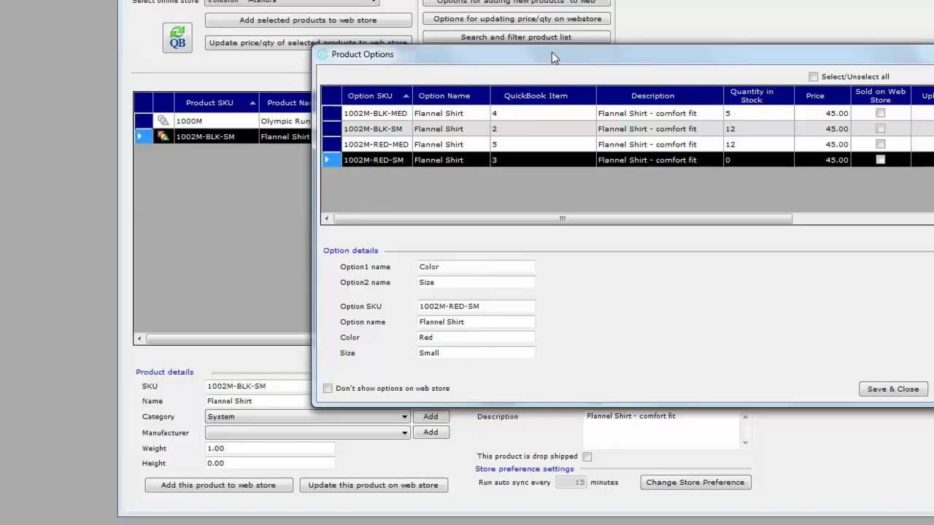
{"action": "left_click_drag", "start_coordinate": [553, 57], "coordinate": [444, 47]}
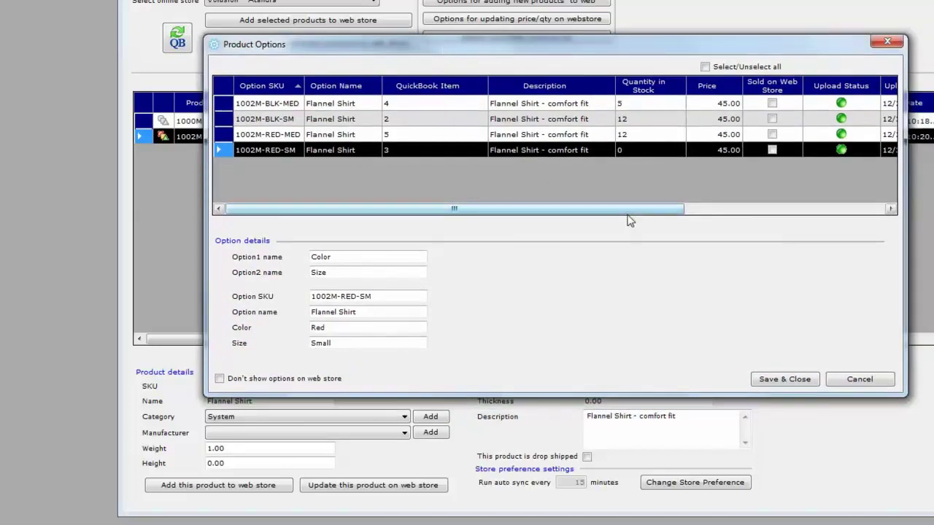
{"action": "left_click", "coordinate": [291, 119]}
{"action": "left_click", "coordinate": [288, 103]}
{"action": "left_click", "coordinate": [289, 119]}
{"action": "left_click", "coordinate": [288, 134]}
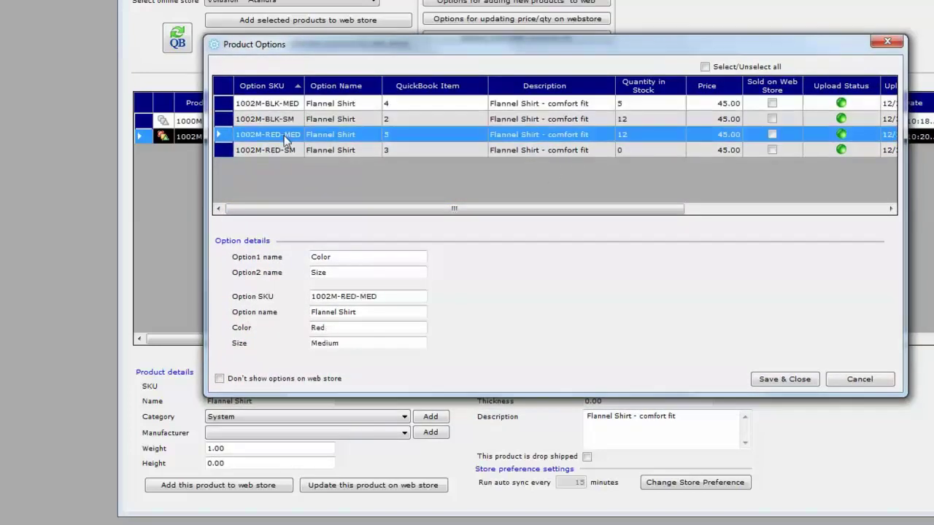
{"action": "left_click", "coordinate": [286, 150]}
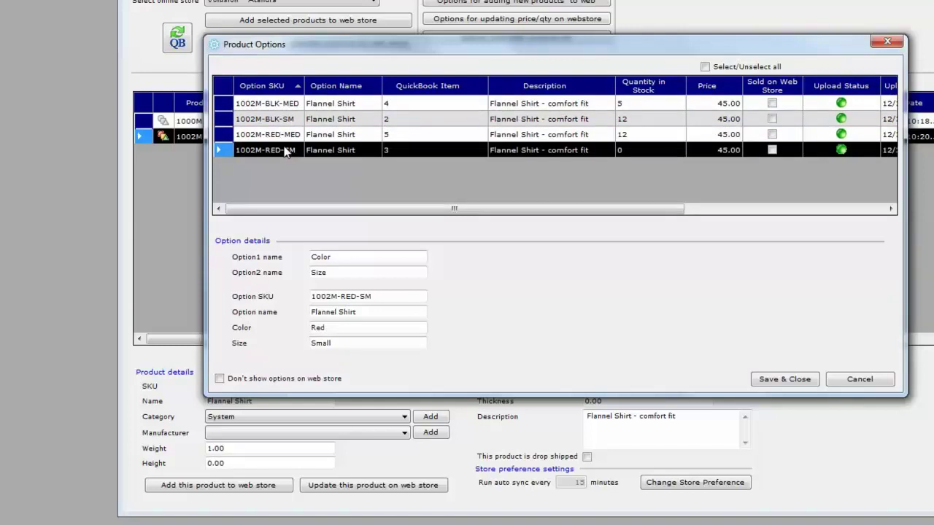
{"action": "left_click", "coordinate": [844, 377]}
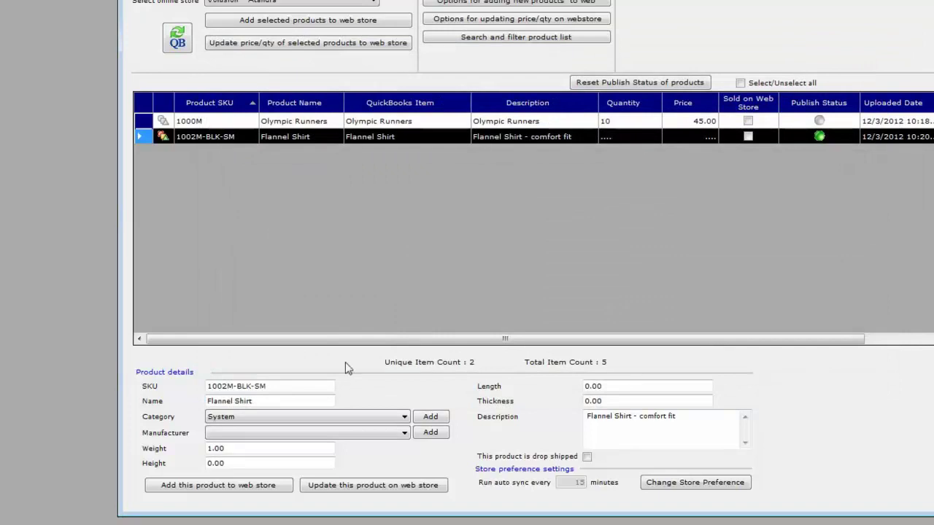
Update the Flannel Shirt on the web store and dismiss the publish message.
{"action": "left_click", "coordinate": [375, 488]}
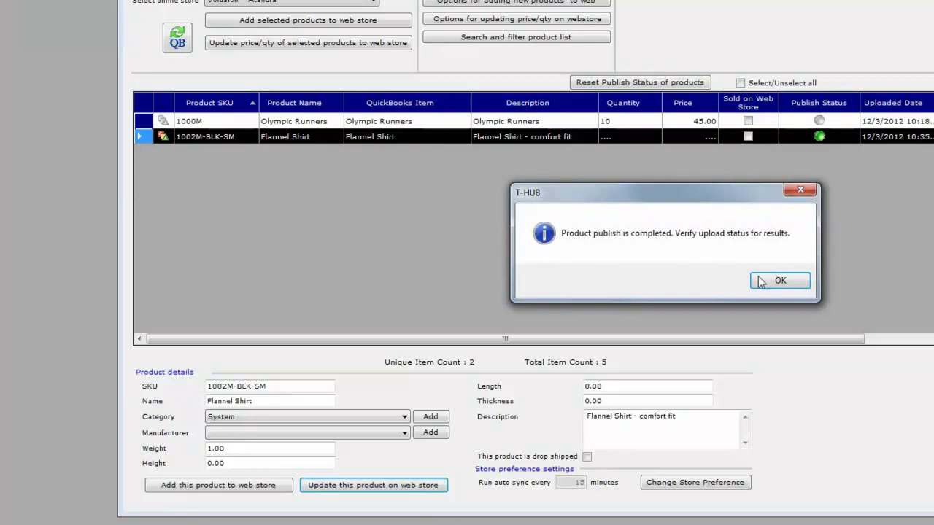
{"action": "left_click", "coordinate": [772, 281]}
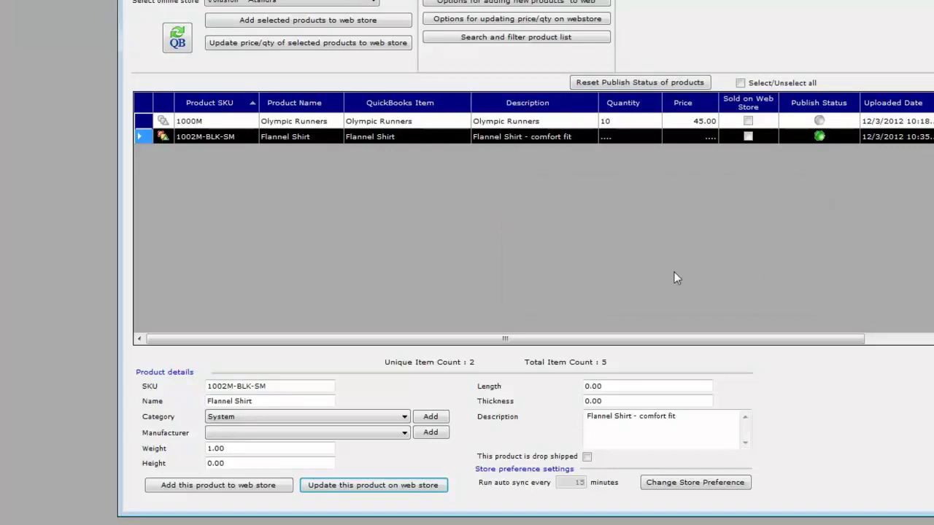